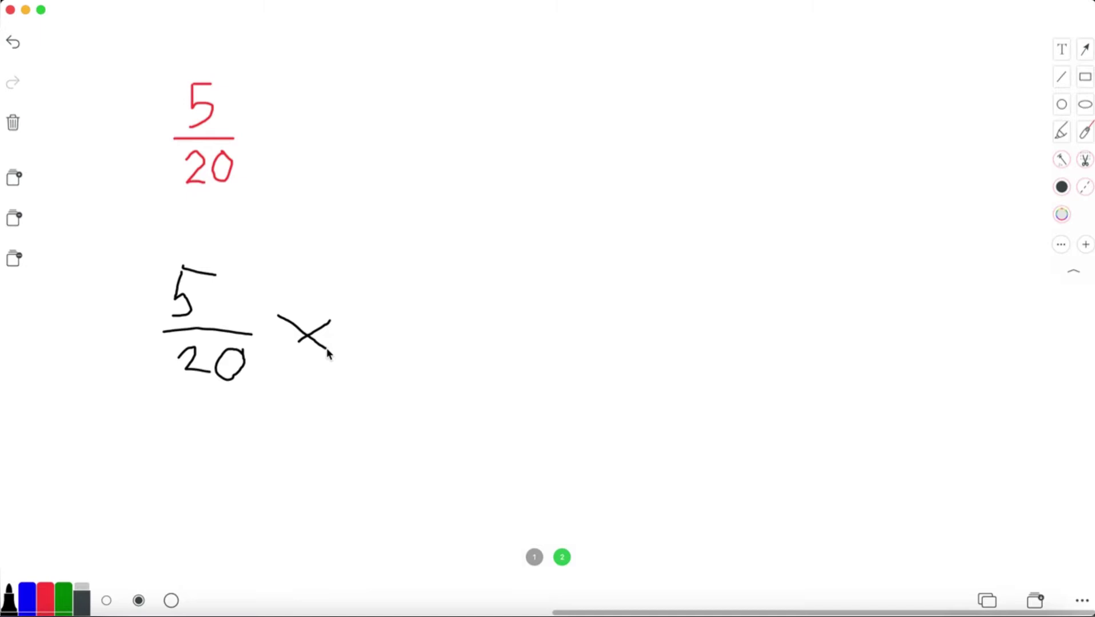
Write × 100/1 and an equals sign after 5/20 in black
{"action": "mouse_move", "coordinate": [375, 271]}
{"action": "left_mouse_down"}
{"action": "mouse_move", "coordinate": [376, 315]}
{"action": "mouse_move", "coordinate": [413, 299]}
{"action": "mouse_move", "coordinate": [403, 278]}
{"action": "left_mouse_up"}
{"action": "mouse_move", "coordinate": [463, 296]}
{"action": "left_mouse_down"}
{"action": "mouse_move", "coordinate": [430, 314]}
{"action": "mouse_move", "coordinate": [464, 299]}
{"action": "mouse_move", "coordinate": [456, 291]}
{"action": "left_mouse_up"}
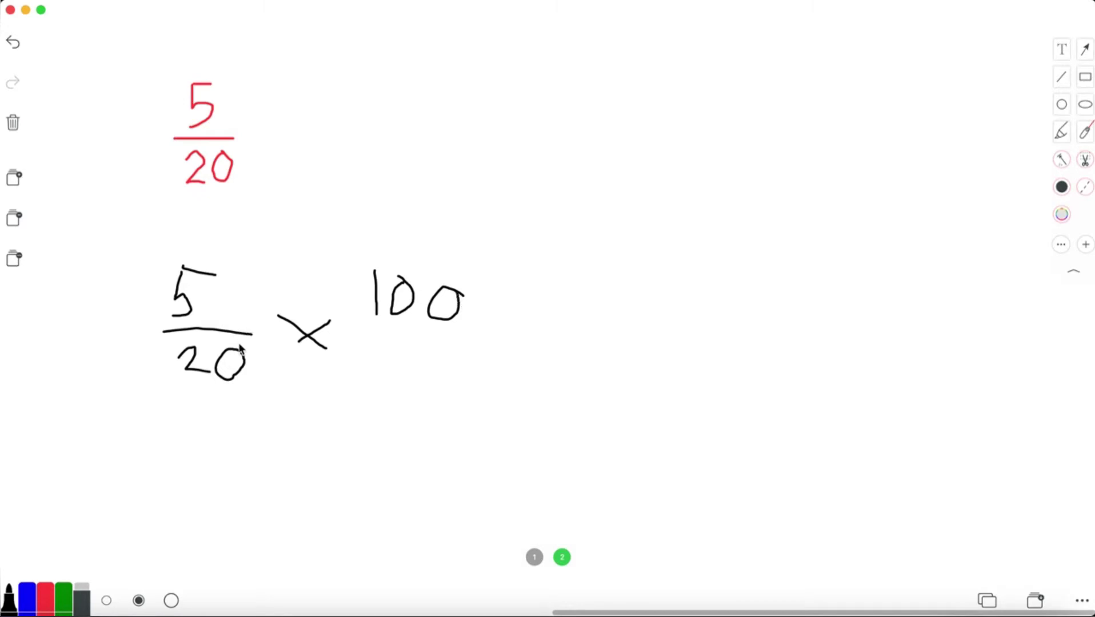
{"action": "mouse_move", "coordinate": [372, 338]}
{"action": "left_mouse_down"}
{"action": "mouse_move", "coordinate": [422, 341]}
{"action": "mouse_move", "coordinate": [410, 382]}
{"action": "left_mouse_up"}
{"action": "left_click_drag", "start_coordinate": [495, 331], "coordinate": [535, 335]}
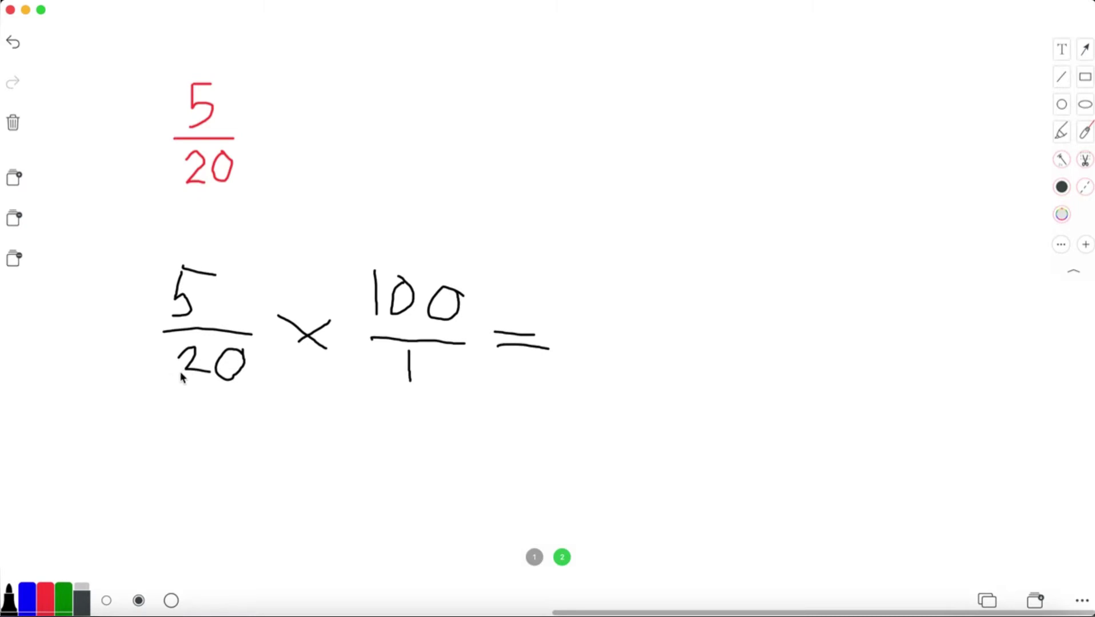
Cancel 20 to 1 and 100 to 5, then write the result 25%
{"action": "mouse_move", "coordinate": [179, 372]}
{"action": "left_mouse_down"}
{"action": "mouse_move", "coordinate": [252, 370]}
{"action": "mouse_move", "coordinate": [202, 431]}
{"action": "left_mouse_up"}
{"action": "mouse_move", "coordinate": [372, 314]}
{"action": "left_mouse_down"}
{"action": "mouse_move", "coordinate": [487, 301]}
{"action": "mouse_move", "coordinate": [473, 312]}
{"action": "mouse_move", "coordinate": [517, 289]}
{"action": "left_mouse_up"}
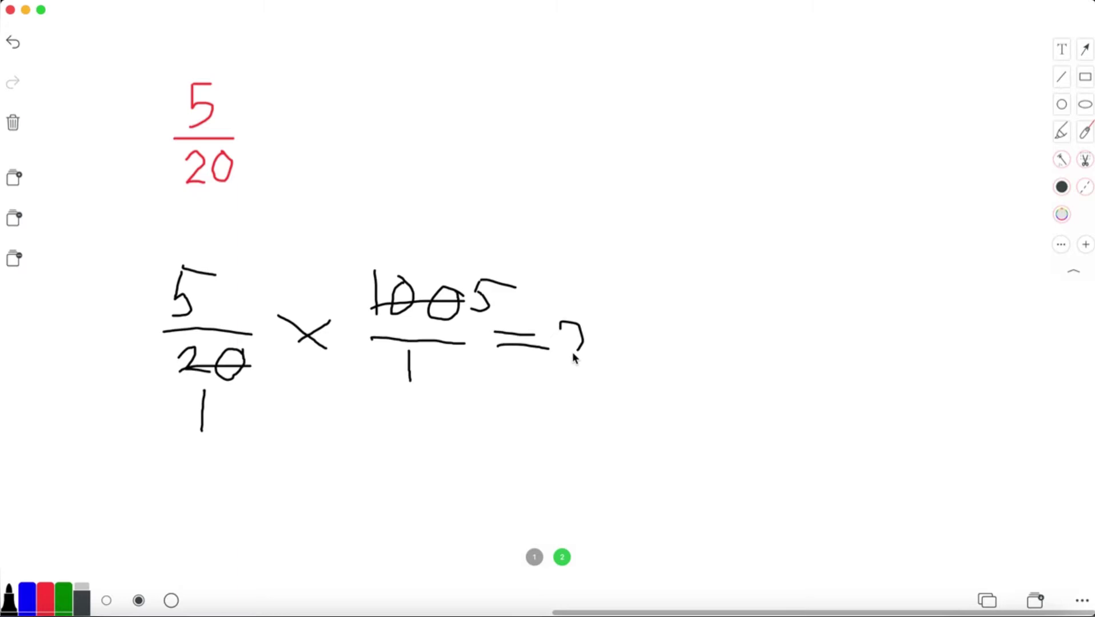
{"action": "mouse_move", "coordinate": [573, 353]}
{"action": "left_mouse_down"}
{"action": "mouse_move", "coordinate": [592, 359]}
{"action": "mouse_move", "coordinate": [615, 327]}
{"action": "mouse_move", "coordinate": [648, 360]}
{"action": "left_mouse_up"}
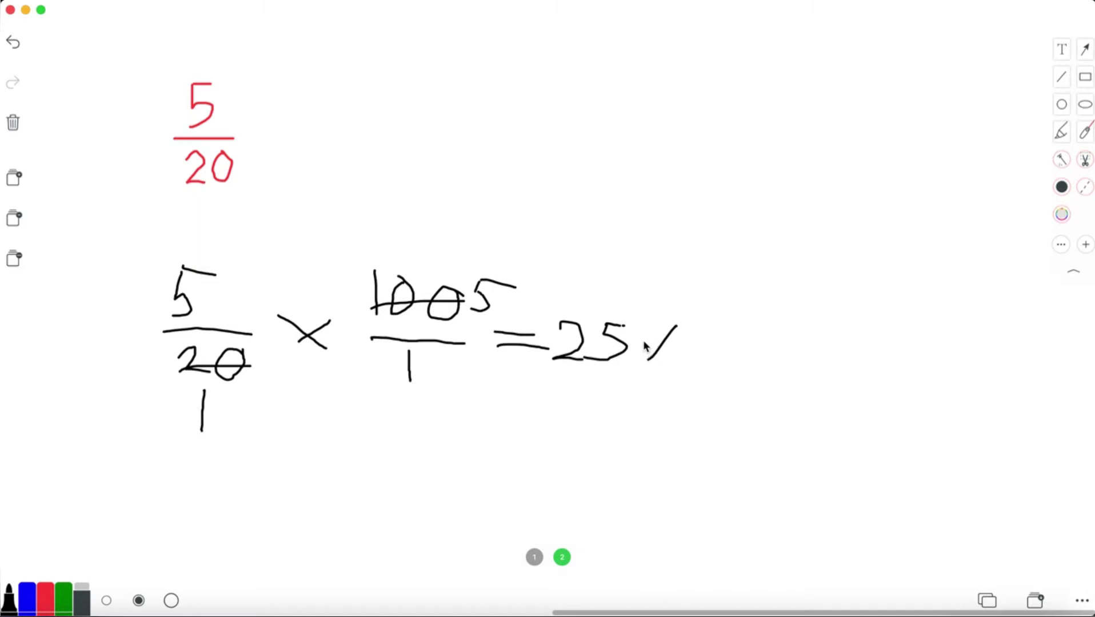
{"action": "left_click", "coordinate": [654, 330]}
{"action": "left_click", "coordinate": [684, 349]}
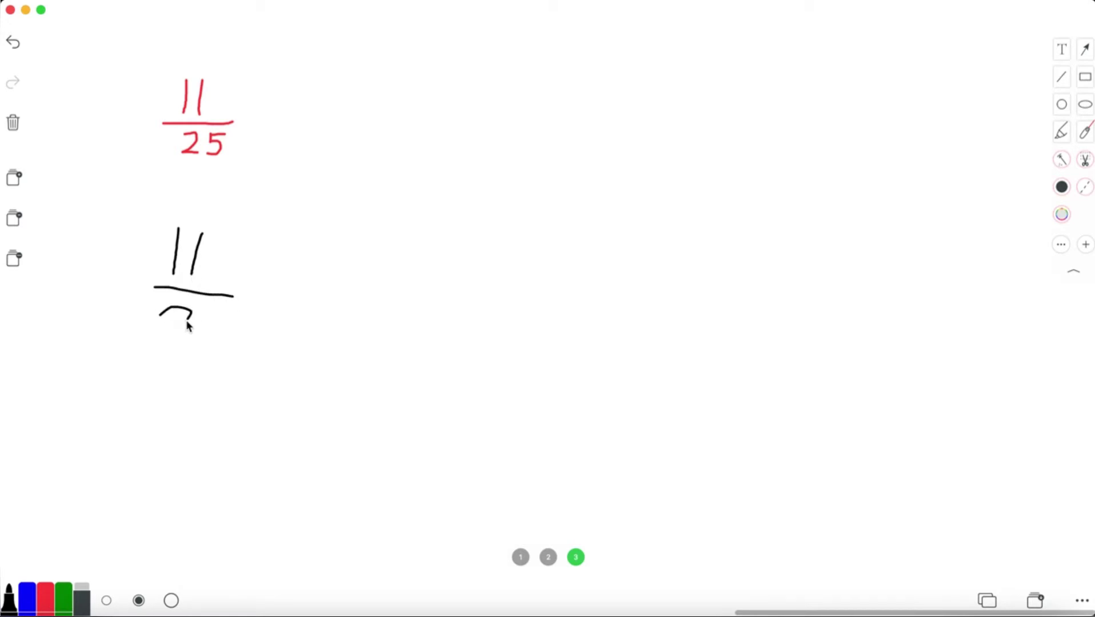
Write 11/25 × 100/1 = in black below the red fraction
{"action": "mouse_move", "coordinate": [188, 324]}
{"action": "left_mouse_down"}
{"action": "mouse_move", "coordinate": [166, 336]}
{"action": "mouse_move", "coordinate": [211, 332]}
{"action": "mouse_move", "coordinate": [200, 334]}
{"action": "mouse_move", "coordinate": [209, 311]}
{"action": "mouse_move", "coordinate": [303, 286]}
{"action": "mouse_move", "coordinate": [280, 294]}
{"action": "mouse_move", "coordinate": [288, 306]}
{"action": "left_mouse_up"}
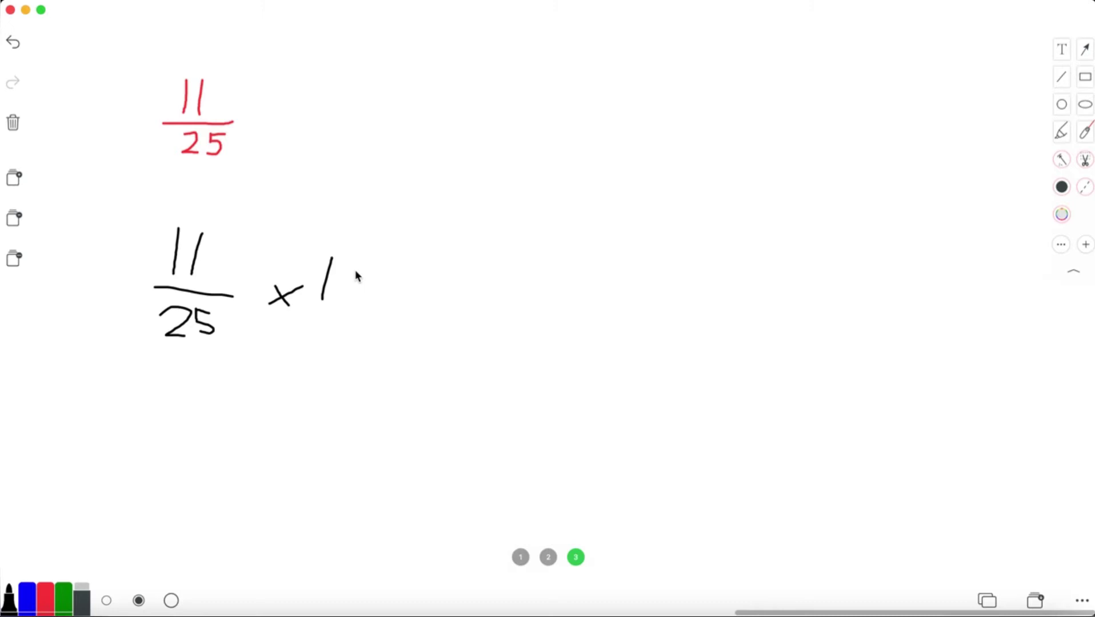
{"action": "mouse_move", "coordinate": [353, 310]}
{"action": "left_mouse_down"}
{"action": "mouse_move", "coordinate": [371, 279]}
{"action": "mouse_move", "coordinate": [359, 271]}
{"action": "mouse_move", "coordinate": [388, 299]}
{"action": "mouse_move", "coordinate": [406, 279]}
{"action": "left_mouse_up"}
{"action": "left_click_drag", "start_coordinate": [307, 321], "coordinate": [434, 316]}
{"action": "left_click_drag", "start_coordinate": [362, 323], "coordinate": [356, 355]}
{"action": "mouse_move", "coordinate": [466, 312]}
{"action": "left_mouse_down"}
{"action": "mouse_move", "coordinate": [507, 313]}
{"action": "mouse_move", "coordinate": [507, 329]}
{"action": "left_mouse_up"}
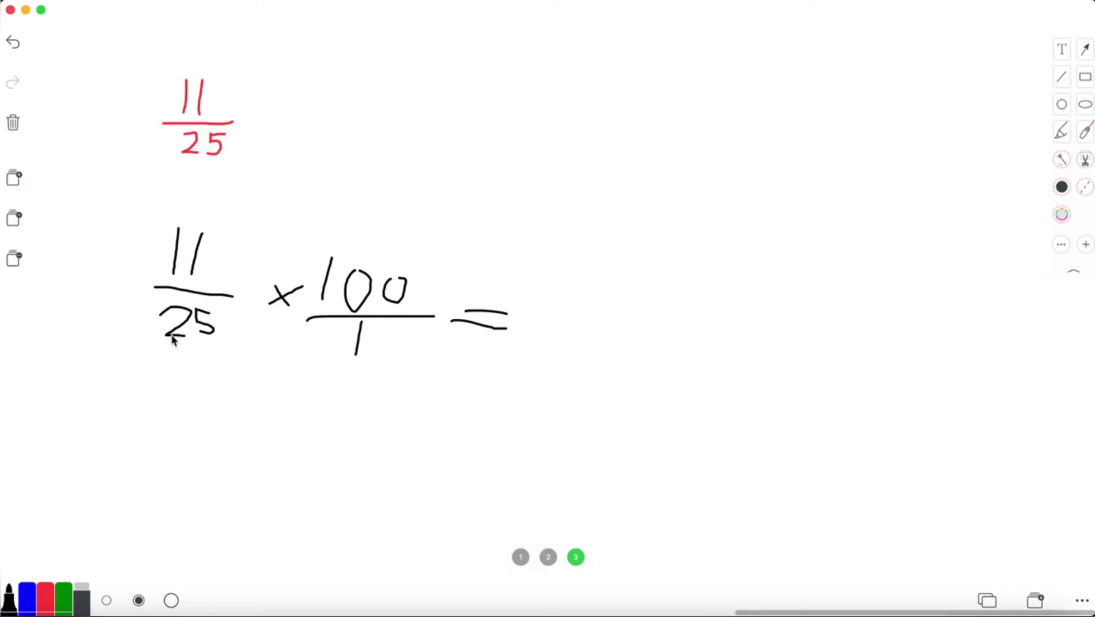
Cancel 25 to 1 and 100 to 4, then write the result 44%
{"action": "mouse_move", "coordinate": [150, 331]}
{"action": "left_mouse_down"}
{"action": "mouse_move", "coordinate": [223, 326]}
{"action": "mouse_move", "coordinate": [206, 373]}
{"action": "left_mouse_up"}
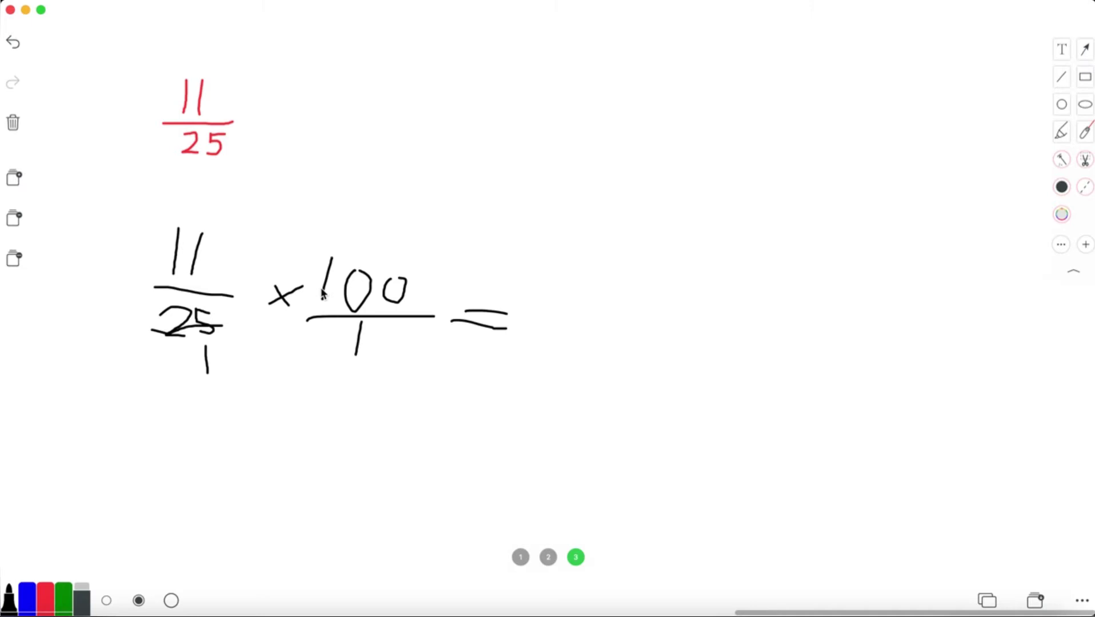
{"action": "left_click_drag", "start_coordinate": [321, 290], "coordinate": [402, 294]}
{"action": "mouse_move", "coordinate": [418, 252]}
{"action": "left_mouse_down"}
{"action": "mouse_move", "coordinate": [416, 262]}
{"action": "mouse_move", "coordinate": [430, 260]}
{"action": "left_mouse_up"}
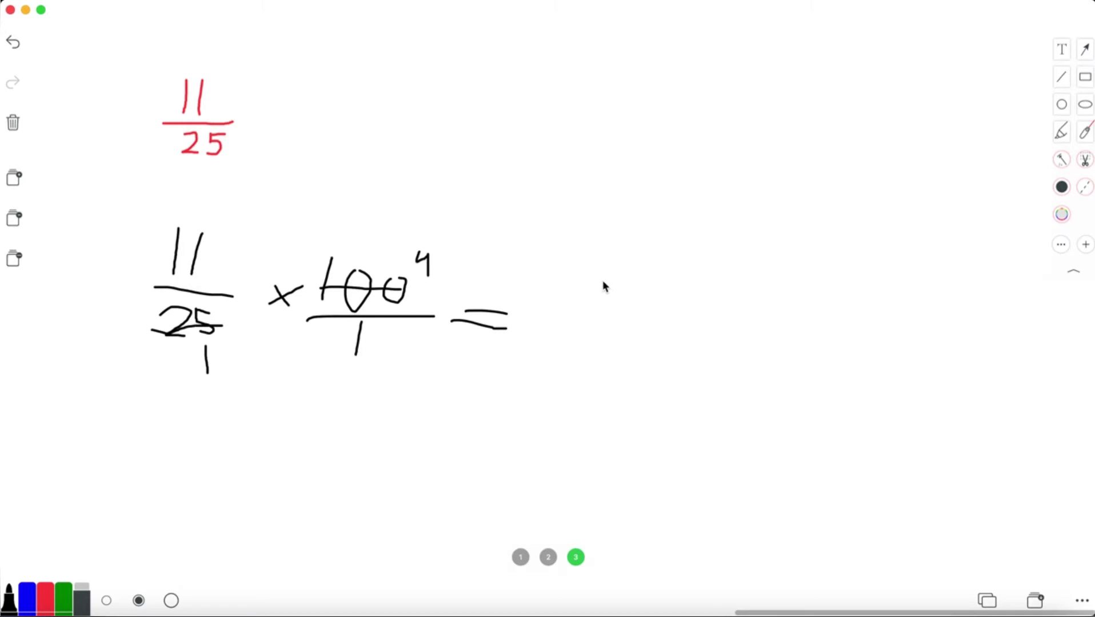
{"action": "mouse_move", "coordinate": [554, 296]}
{"action": "left_mouse_down"}
{"action": "mouse_move", "coordinate": [554, 321]}
{"action": "mouse_move", "coordinate": [583, 298]}
{"action": "mouse_move", "coordinate": [579, 345]}
{"action": "mouse_move", "coordinate": [618, 313]}
{"action": "mouse_move", "coordinate": [609, 332]}
{"action": "mouse_move", "coordinate": [672, 313]}
{"action": "left_mouse_up"}
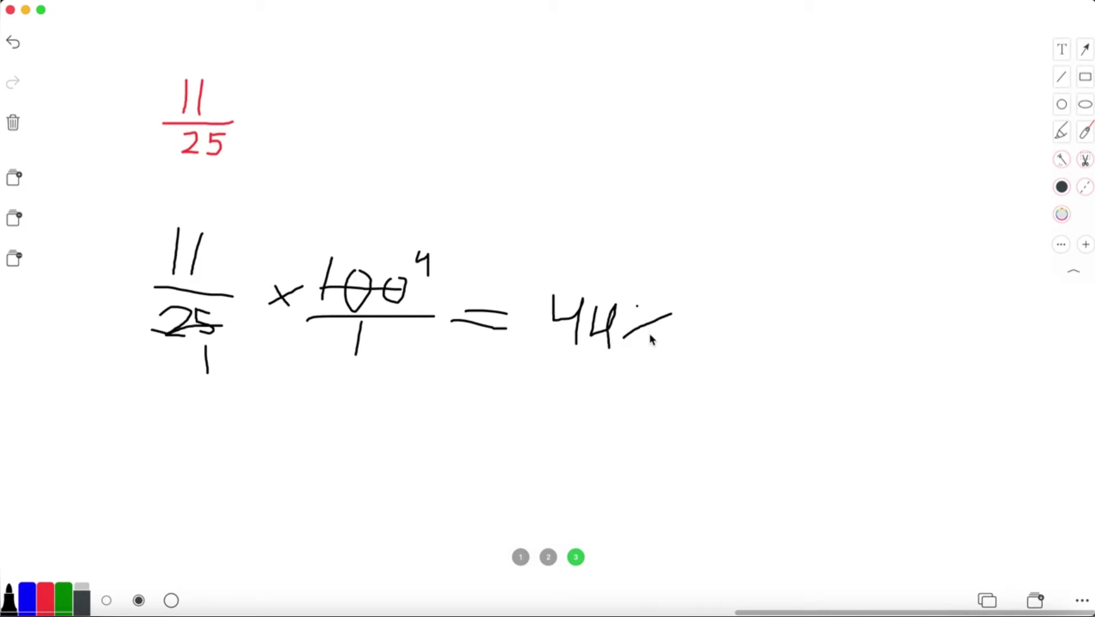
{"action": "left_click", "coordinate": [650, 337]}
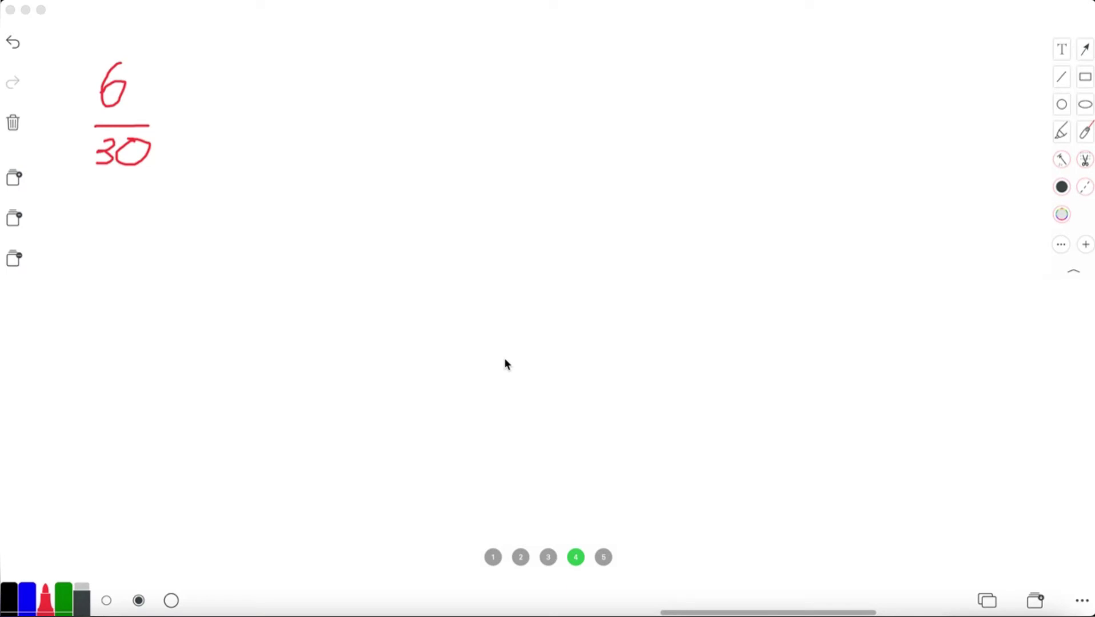
Pick the black pen from the bottom-left palette on the 6/30 page
{"action": "left_click", "coordinate": [9, 601]}
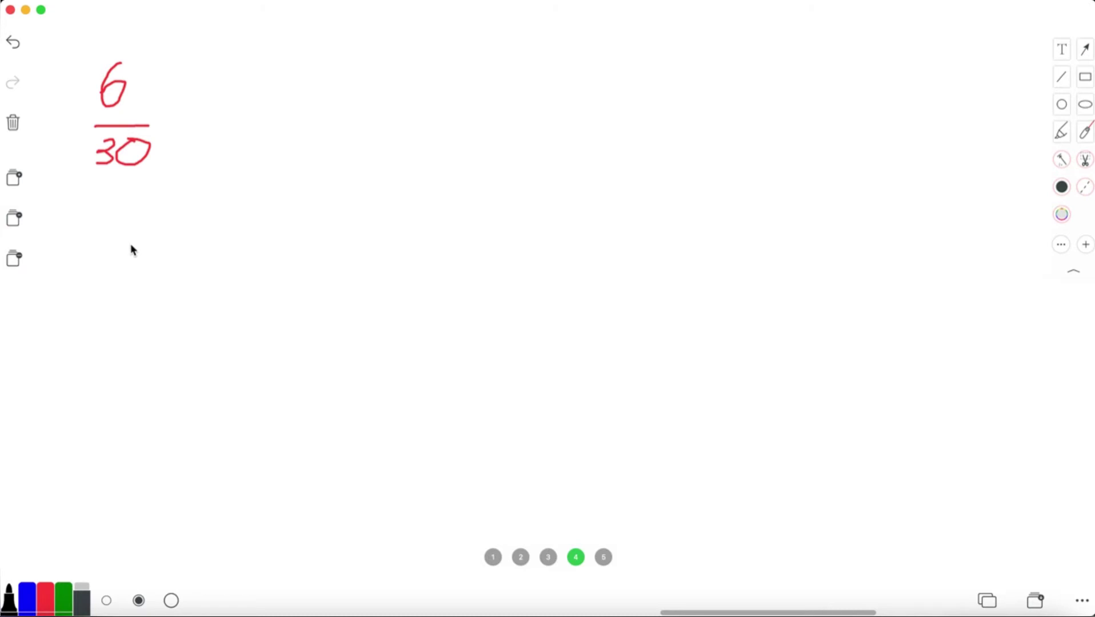
Write 6/30 × 100/1 in black, cancelling 6 to 1 and 30 to 5
{"action": "mouse_move", "coordinate": [131, 243]}
{"action": "left_mouse_down"}
{"action": "mouse_move", "coordinate": [117, 268]}
{"action": "mouse_move", "coordinate": [136, 288]}
{"action": "mouse_move", "coordinate": [116, 270]}
{"action": "mouse_move", "coordinate": [156, 309]}
{"action": "mouse_move", "coordinate": [110, 329]}
{"action": "mouse_move", "coordinate": [114, 348]}
{"action": "mouse_move", "coordinate": [104, 353]}
{"action": "mouse_move", "coordinate": [214, 295]}
{"action": "mouse_move", "coordinate": [214, 319]}
{"action": "left_mouse_up"}
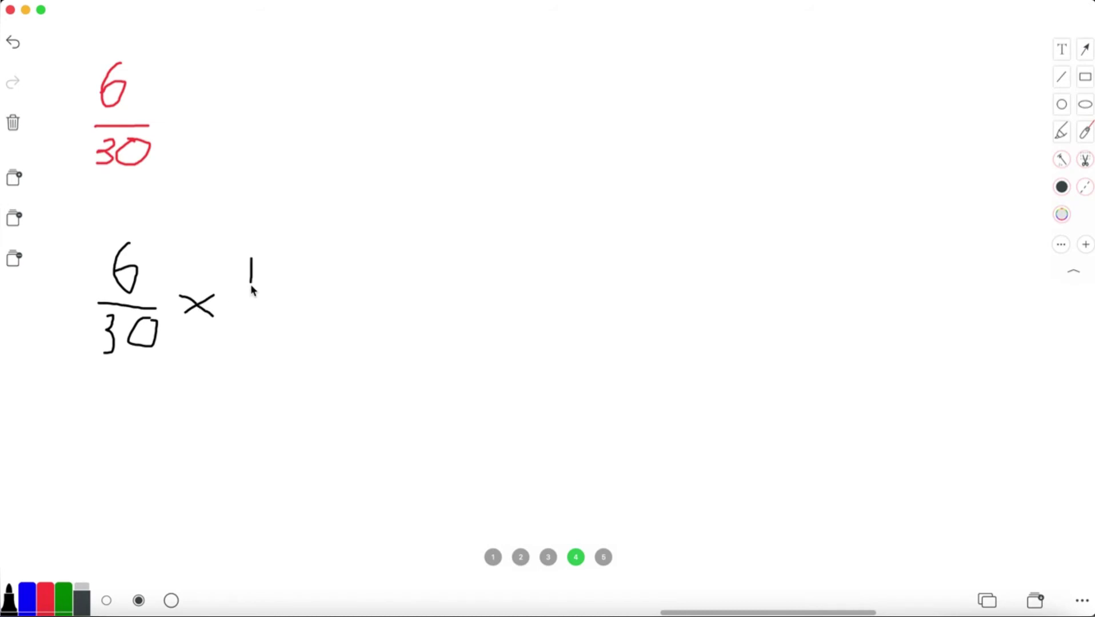
{"action": "mouse_move", "coordinate": [281, 268]}
{"action": "left_mouse_down"}
{"action": "mouse_move", "coordinate": [300, 286]}
{"action": "mouse_move", "coordinate": [306, 259]}
{"action": "mouse_move", "coordinate": [294, 271]}
{"action": "left_mouse_up"}
{"action": "mouse_move", "coordinate": [240, 309]}
{"action": "left_mouse_down"}
{"action": "mouse_move", "coordinate": [332, 313]}
{"action": "mouse_move", "coordinate": [280, 332]}
{"action": "mouse_move", "coordinate": [281, 352]}
{"action": "left_mouse_up"}
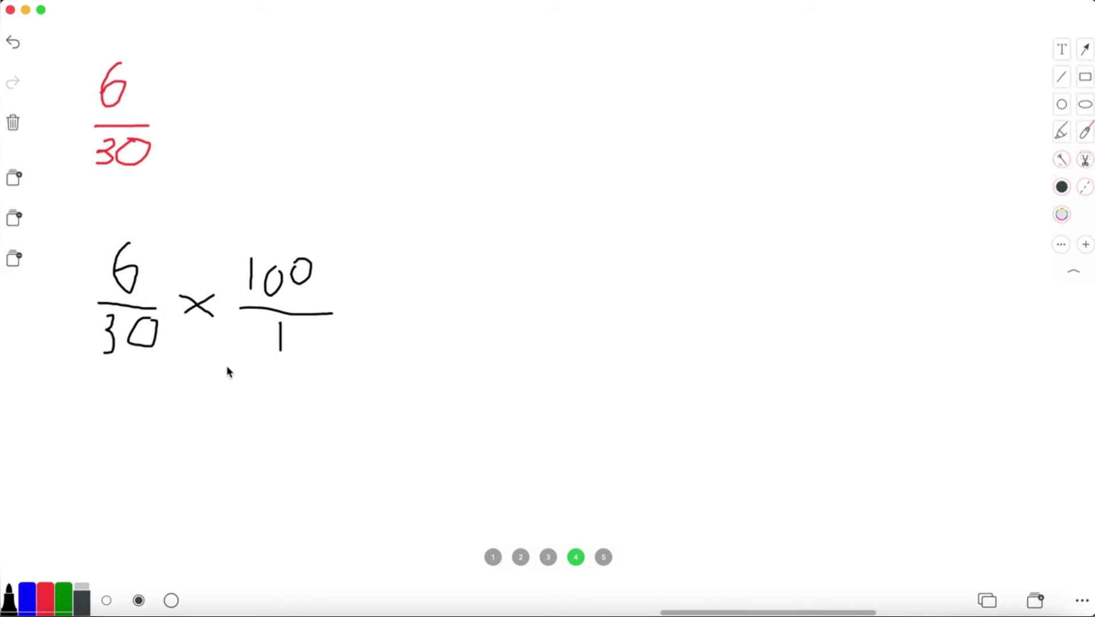
{"action": "left_click_drag", "start_coordinate": [106, 284], "coordinate": [157, 269]}
{"action": "left_click_drag", "start_coordinate": [104, 342], "coordinate": [192, 330]}
{"action": "mouse_move", "coordinate": [123, 351]}
{"action": "left_mouse_down"}
{"action": "mouse_move", "coordinate": [126, 373]}
{"action": "mouse_move", "coordinate": [141, 355]}
{"action": "left_mouse_up"}
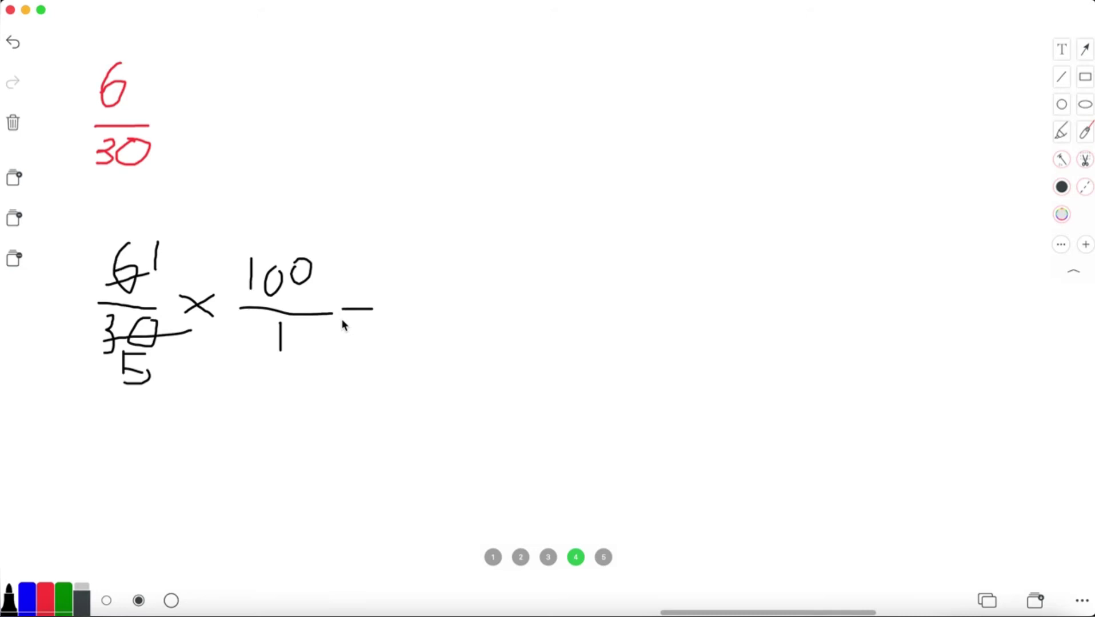
Add the equals sign, cancel 5 to 1 and 100 to 20, and write 20%
{"action": "left_click_drag", "start_coordinate": [342, 318], "coordinate": [379, 319]}
{"action": "mouse_move", "coordinate": [127, 383]}
{"action": "left_mouse_down"}
{"action": "mouse_move", "coordinate": [160, 366]}
{"action": "mouse_move", "coordinate": [173, 380]}
{"action": "left_mouse_up"}
{"action": "mouse_move", "coordinate": [257, 293]}
{"action": "left_mouse_down"}
{"action": "mouse_move", "coordinate": [314, 271]}
{"action": "mouse_move", "coordinate": [300, 240]}
{"action": "mouse_move", "coordinate": [316, 264]}
{"action": "left_mouse_up"}
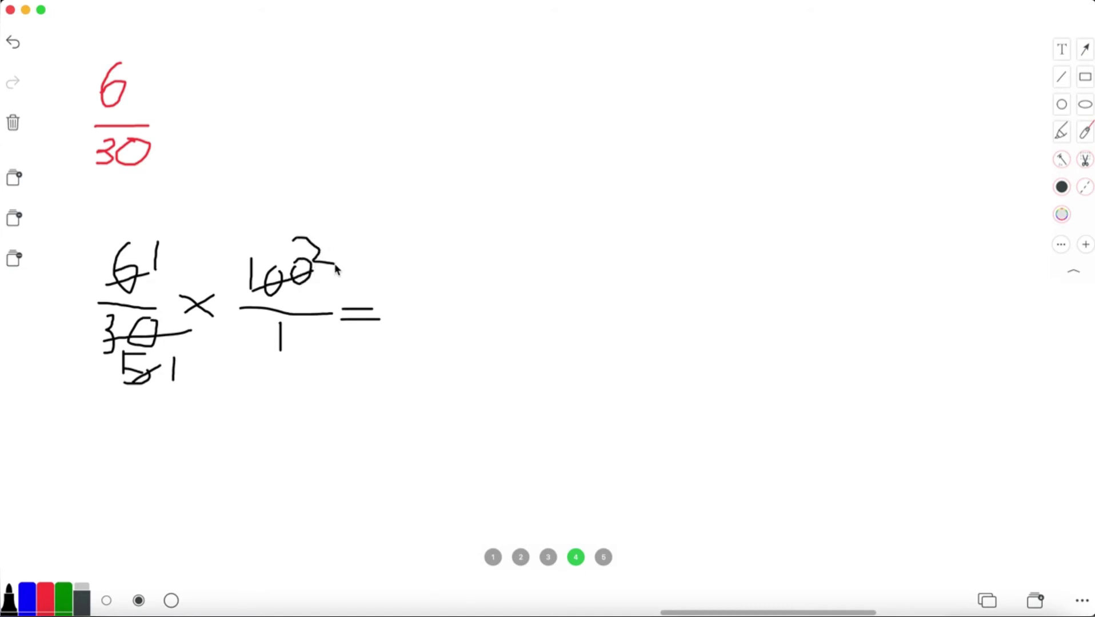
{"action": "mouse_move", "coordinate": [349, 240]}
{"action": "left_mouse_down"}
{"action": "mouse_move", "coordinate": [345, 252]}
{"action": "mouse_move", "coordinate": [355, 242]}
{"action": "left_mouse_up"}
{"action": "mouse_move", "coordinate": [410, 323]}
{"action": "left_mouse_down"}
{"action": "mouse_move", "coordinate": [454, 324]}
{"action": "mouse_move", "coordinate": [494, 292]}
{"action": "mouse_move", "coordinate": [482, 281]}
{"action": "left_mouse_up"}
{"action": "left_click_drag", "start_coordinate": [513, 316], "coordinate": [516, 313]}
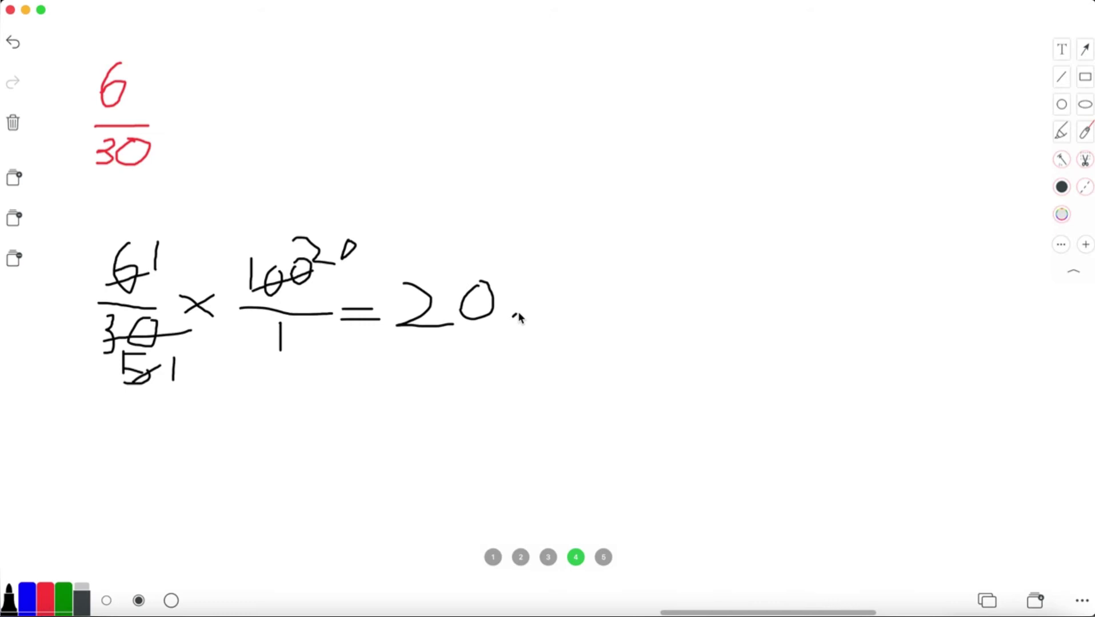
{"action": "left_click", "coordinate": [520, 292]}
{"action": "left_click", "coordinate": [546, 308]}
Move to page 5 and copy 5/40 in black below the red fraction
{"action": "key", "text": "Right"}
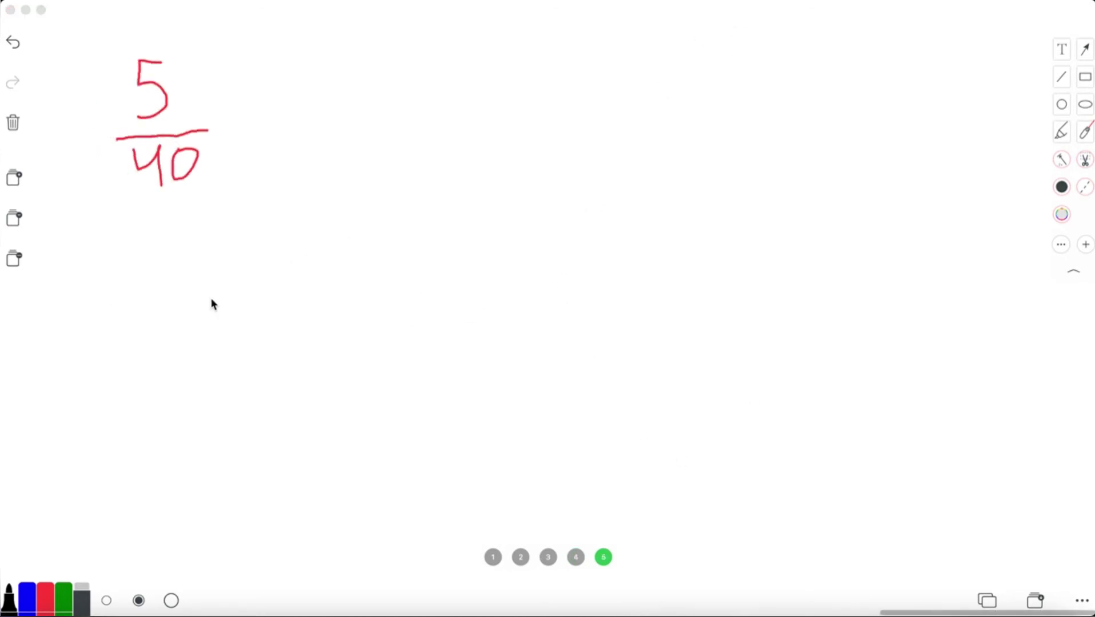
{"action": "left_click", "coordinate": [158, 260]}
{"action": "mouse_move", "coordinate": [161, 257]}
{"action": "left_mouse_down"}
{"action": "mouse_move", "coordinate": [157, 292]}
{"action": "mouse_move", "coordinate": [181, 303]}
{"action": "mouse_move", "coordinate": [163, 305]}
{"action": "left_mouse_up"}
{"action": "left_click_drag", "start_coordinate": [161, 259], "coordinate": [188, 264]}
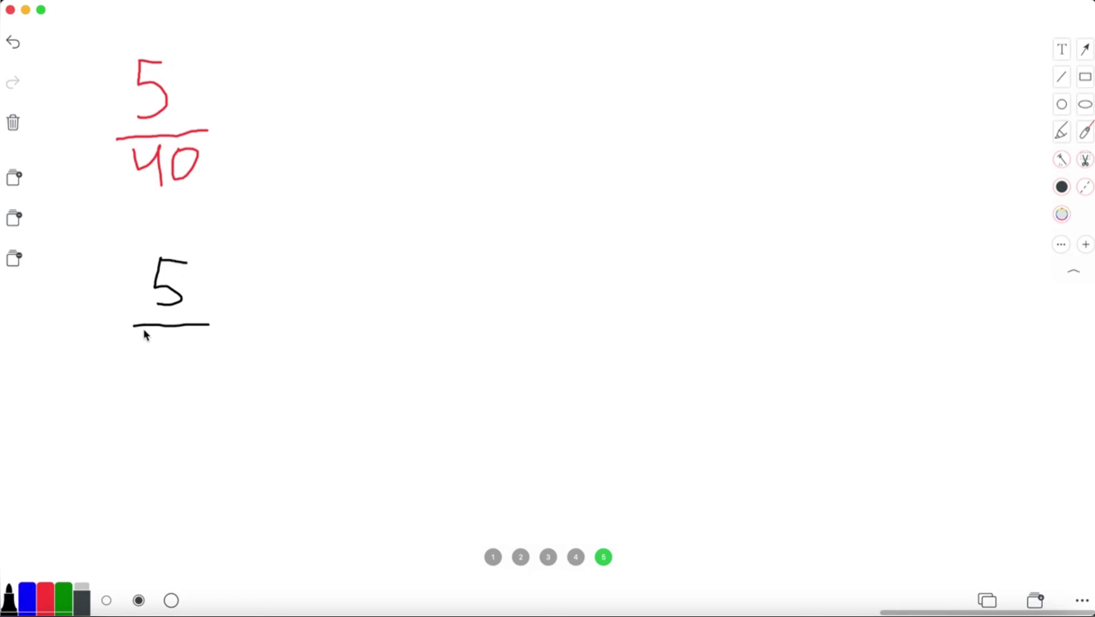
{"action": "mouse_move", "coordinate": [146, 342]}
{"action": "left_mouse_down"}
{"action": "mouse_move", "coordinate": [147, 369]}
{"action": "mouse_move", "coordinate": [176, 376]}
{"action": "mouse_move", "coordinate": [185, 341]}
{"action": "mouse_move", "coordinate": [175, 400]}
{"action": "mouse_move", "coordinate": [212, 372]}
{"action": "mouse_move", "coordinate": [198, 350]}
{"action": "mouse_move", "coordinate": [261, 309]}
{"action": "mouse_move", "coordinate": [227, 336]}
{"action": "left_mouse_up"}
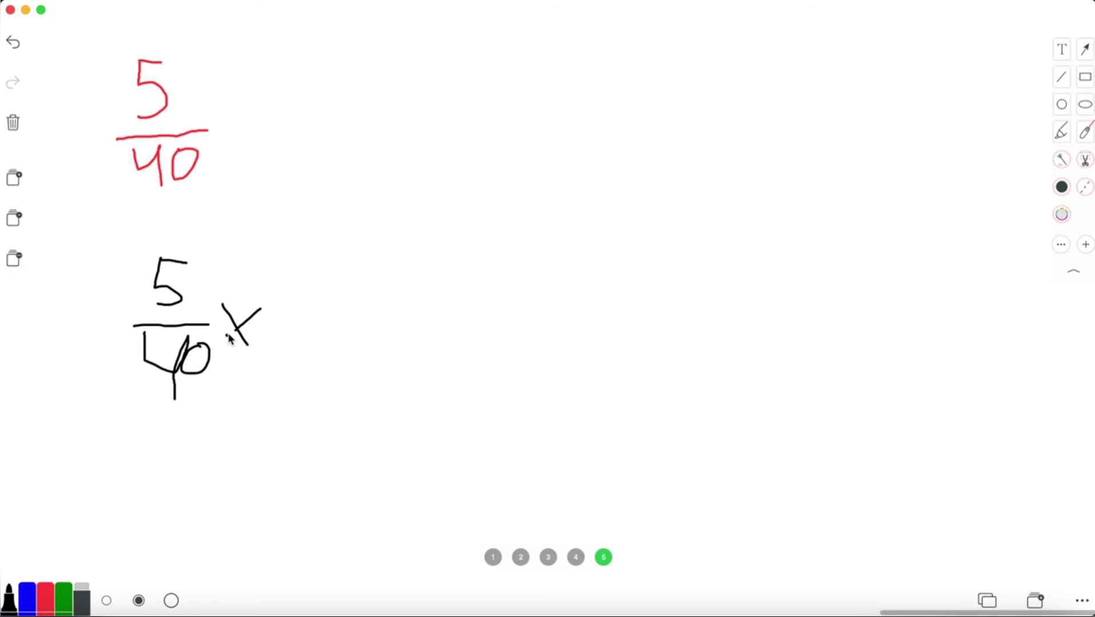
Write × 100/1 = after the black 5/40
{"action": "mouse_move", "coordinate": [302, 273]}
{"action": "left_mouse_down"}
{"action": "mouse_move", "coordinate": [297, 324]}
{"action": "mouse_move", "coordinate": [327, 296]}
{"action": "mouse_move", "coordinate": [343, 315]}
{"action": "mouse_move", "coordinate": [357, 296]}
{"action": "left_mouse_up"}
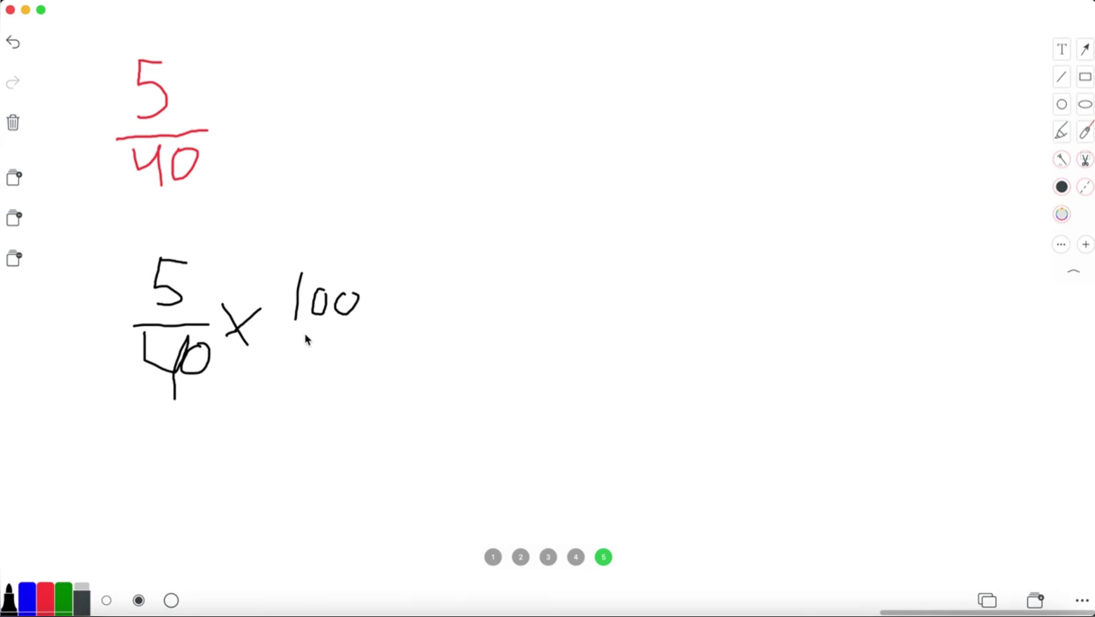
{"action": "mouse_move", "coordinate": [293, 328]}
{"action": "left_mouse_down"}
{"action": "mouse_move", "coordinate": [346, 330]}
{"action": "mouse_move", "coordinate": [308, 350]}
{"action": "mouse_move", "coordinate": [303, 366]}
{"action": "left_mouse_up"}
{"action": "mouse_move", "coordinate": [392, 324]}
{"action": "left_mouse_down"}
{"action": "mouse_move", "coordinate": [444, 321]}
{"action": "mouse_move", "coordinate": [444, 337]}
{"action": "left_mouse_up"}
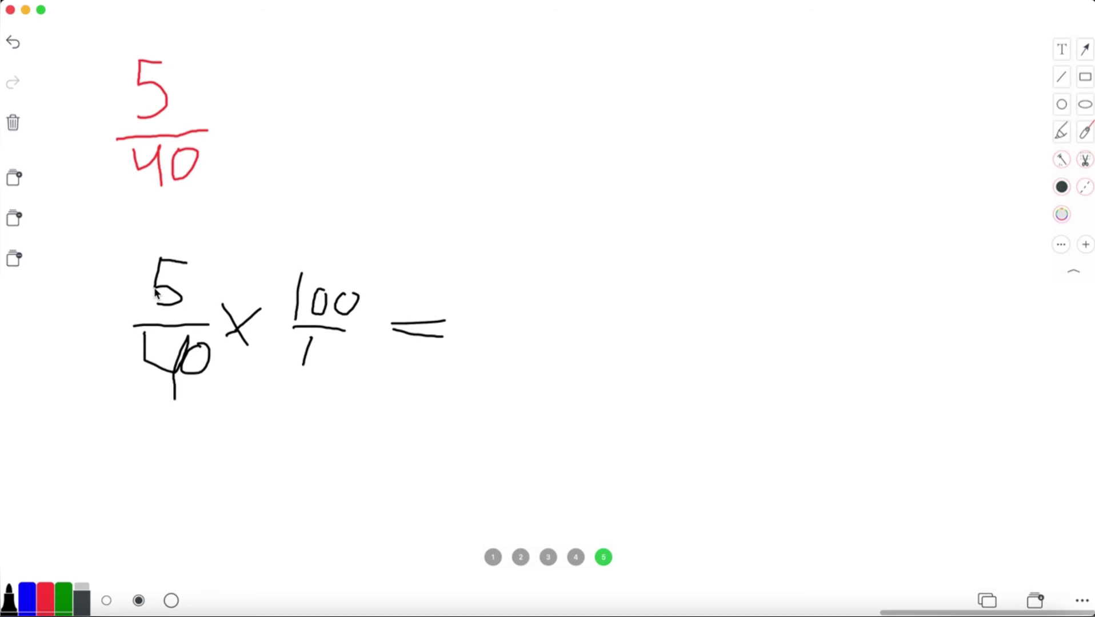
Cancel 5 to 1, 40 to 8 then 2, and 100 to 25
{"action": "left_click_drag", "start_coordinate": [146, 298], "coordinate": [201, 286]}
{"action": "left_click_drag", "start_coordinate": [215, 238], "coordinate": [215, 263]}
{"action": "mouse_move", "coordinate": [147, 370]}
{"action": "left_mouse_down"}
{"action": "mouse_move", "coordinate": [207, 367]}
{"action": "mouse_move", "coordinate": [191, 408]}
{"action": "mouse_move", "coordinate": [215, 406]}
{"action": "mouse_move", "coordinate": [192, 390]}
{"action": "left_mouse_up"}
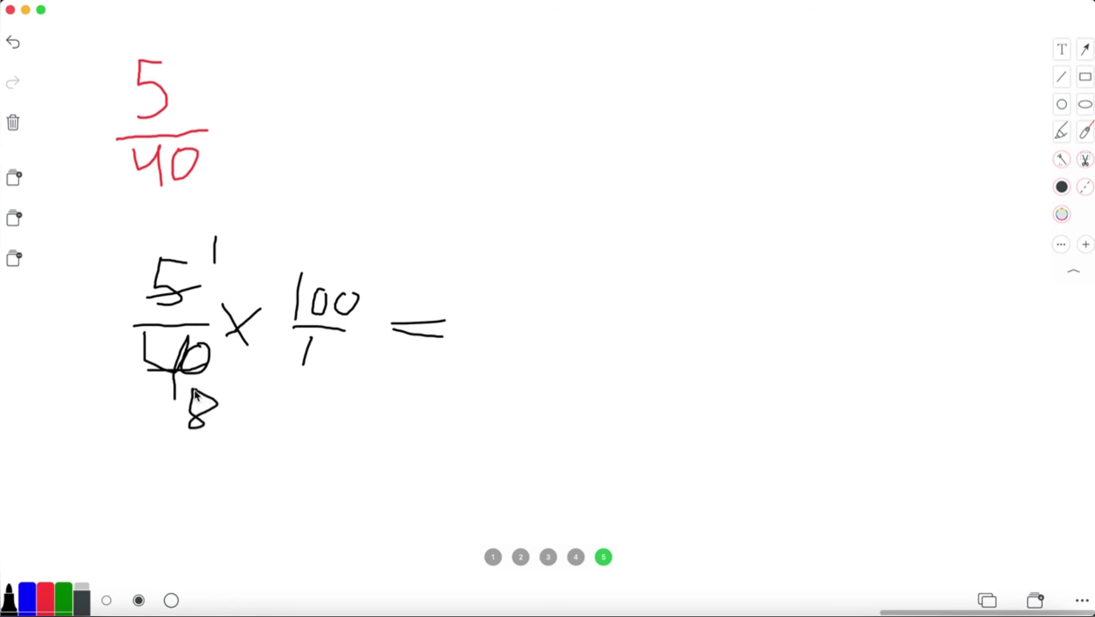
{"action": "left_click", "coordinate": [196, 446]}
{"action": "mouse_move", "coordinate": [201, 446]}
{"action": "left_mouse_down"}
{"action": "mouse_move", "coordinate": [207, 455]}
{"action": "mouse_move", "coordinate": [193, 457]}
{"action": "mouse_move", "coordinate": [216, 455]}
{"action": "left_mouse_up"}
{"action": "left_click_drag", "start_coordinate": [297, 311], "coordinate": [358, 303]}
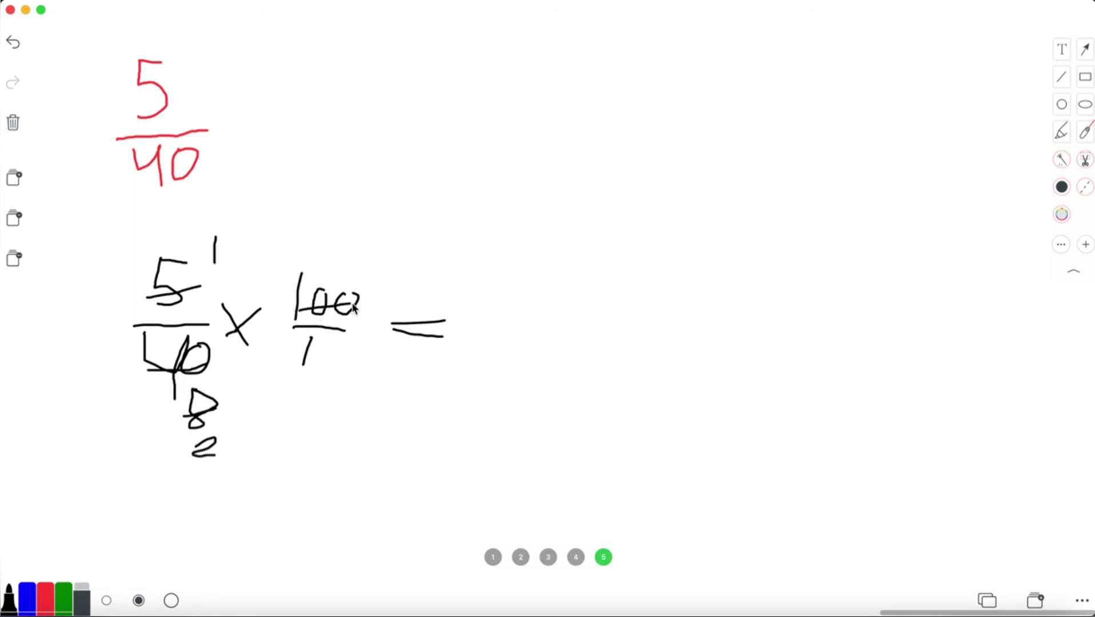
{"action": "mouse_move", "coordinate": [331, 250]}
{"action": "left_mouse_down"}
{"action": "mouse_move", "coordinate": [350, 244]}
{"action": "mouse_move", "coordinate": [343, 266]}
{"action": "mouse_move", "coordinate": [372, 263]}
{"action": "mouse_move", "coordinate": [361, 270]}
{"action": "mouse_move", "coordinate": [371, 236]}
{"action": "mouse_move", "coordinate": [387, 235]}
{"action": "left_mouse_up"}
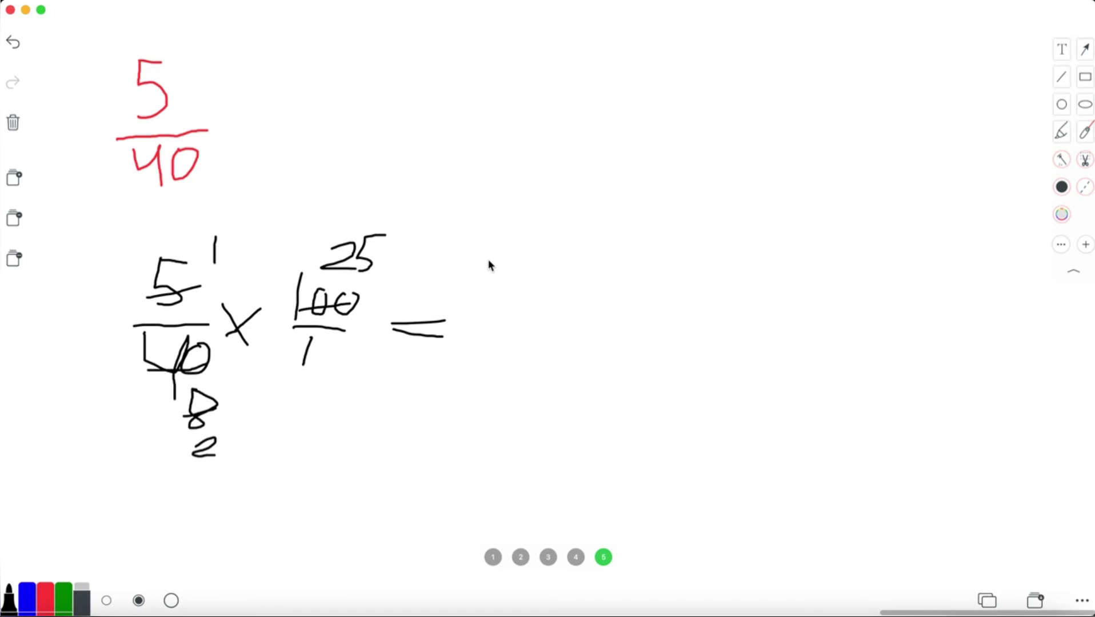
Write the result = 25/2 = 12.5% after the working
{"action": "mouse_move", "coordinate": [490, 259]}
{"action": "left_mouse_down"}
{"action": "mouse_move", "coordinate": [502, 275]}
{"action": "mouse_move", "coordinate": [476, 283]}
{"action": "left_mouse_up"}
{"action": "mouse_move", "coordinate": [520, 255]}
{"action": "left_mouse_down"}
{"action": "mouse_move", "coordinate": [546, 265]}
{"action": "mouse_move", "coordinate": [524, 274]}
{"action": "mouse_move", "coordinate": [548, 255]}
{"action": "left_mouse_up"}
{"action": "mouse_move", "coordinate": [474, 293]}
{"action": "left_mouse_down"}
{"action": "mouse_move", "coordinate": [568, 298]}
{"action": "mouse_move", "coordinate": [517, 334]}
{"action": "left_mouse_up"}
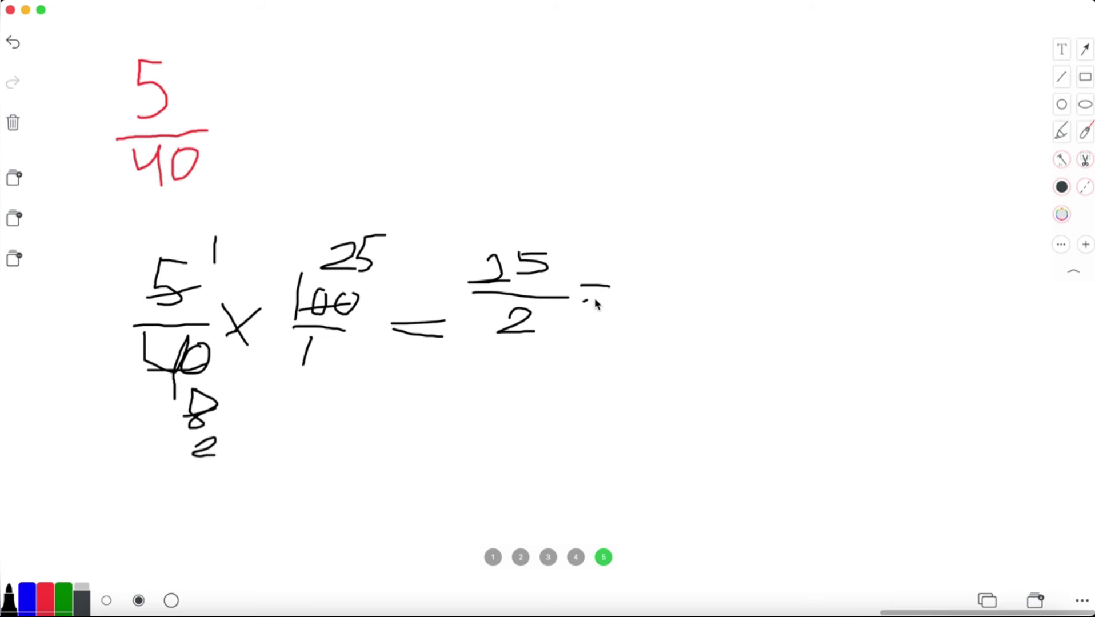
{"action": "left_click_drag", "start_coordinate": [595, 304], "coordinate": [613, 298]}
{"action": "left_click_drag", "start_coordinate": [640, 263], "coordinate": [640, 316]}
{"action": "mouse_move", "coordinate": [650, 275]}
{"action": "left_mouse_down"}
{"action": "mouse_move", "coordinate": [669, 286]}
{"action": "mouse_move", "coordinate": [652, 317]}
{"action": "mouse_move", "coordinate": [671, 307]}
{"action": "left_mouse_up"}
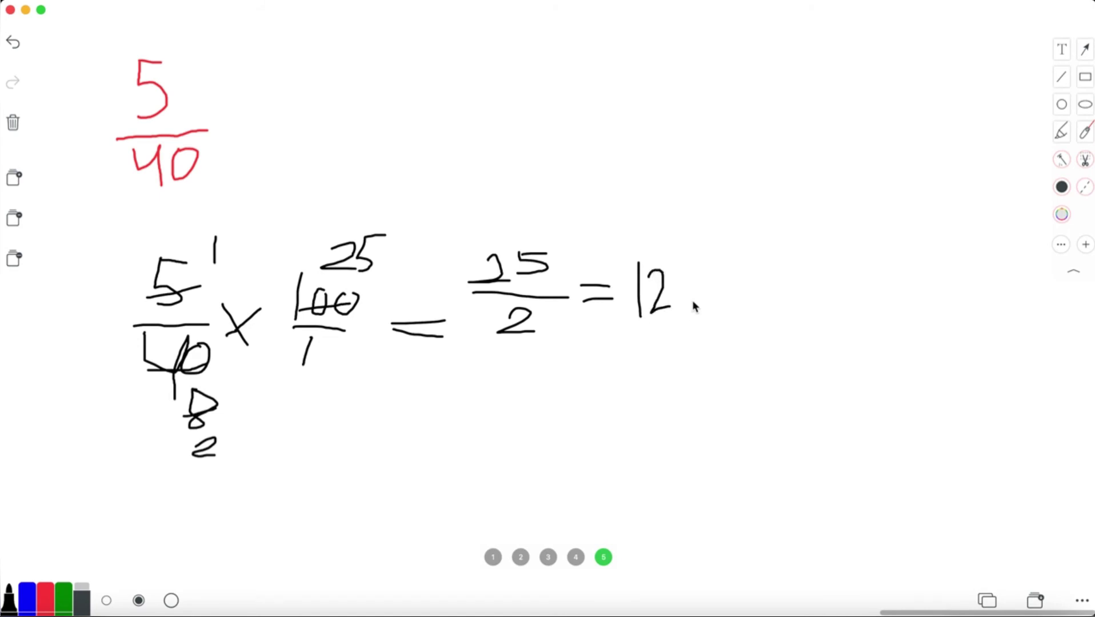
{"action": "mouse_move", "coordinate": [725, 259]}
{"action": "left_mouse_down"}
{"action": "mouse_move", "coordinate": [731, 283]}
{"action": "mouse_move", "coordinate": [710, 301]}
{"action": "left_mouse_up"}
{"action": "left_click_drag", "start_coordinate": [780, 281], "coordinate": [765, 302]}
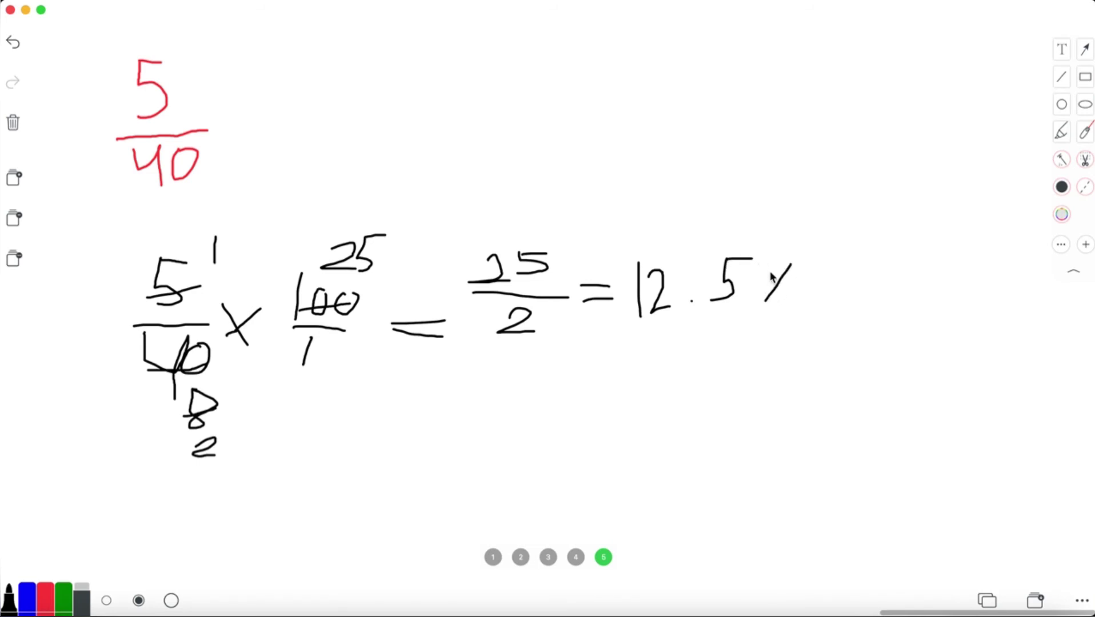
{"action": "left_click", "coordinate": [770, 272]}
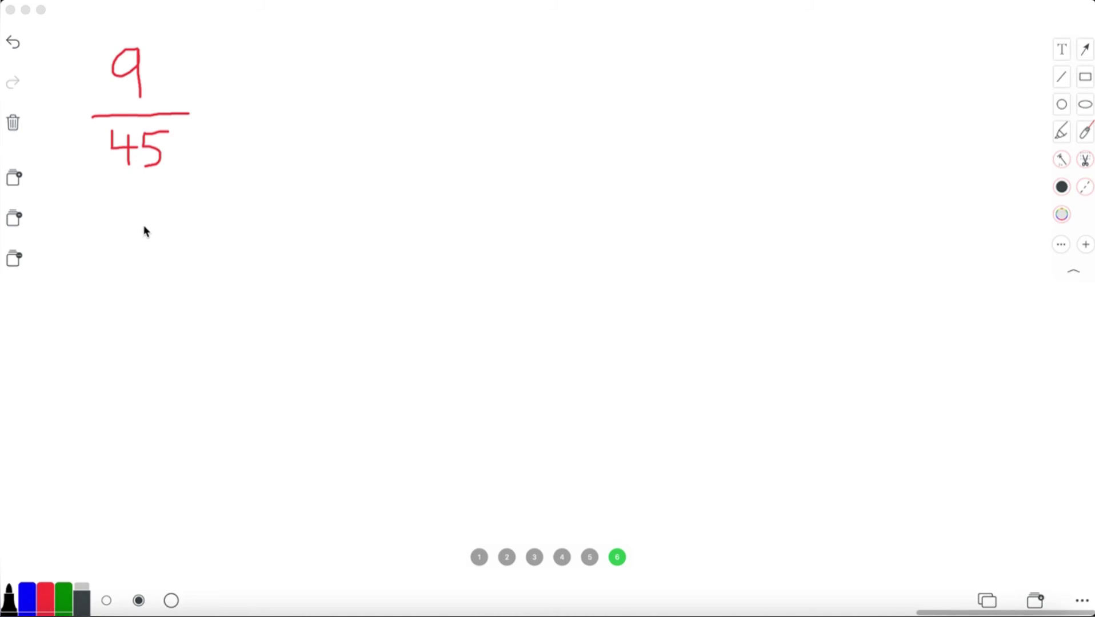
Write 9/45 × 100/1 in black below the red fraction
{"action": "left_click", "coordinate": [145, 232]}
{"action": "mouse_move", "coordinate": [150, 225]}
{"action": "left_mouse_down"}
{"action": "mouse_move", "coordinate": [133, 249]}
{"action": "mouse_move", "coordinate": [154, 232]}
{"action": "left_mouse_up"}
{"action": "mouse_move", "coordinate": [114, 282]}
{"action": "left_mouse_down"}
{"action": "mouse_move", "coordinate": [170, 283]}
{"action": "mouse_move", "coordinate": [132, 326]}
{"action": "mouse_move", "coordinate": [154, 323]}
{"action": "mouse_move", "coordinate": [139, 324]}
{"action": "mouse_move", "coordinate": [158, 297]}
{"action": "left_mouse_up"}
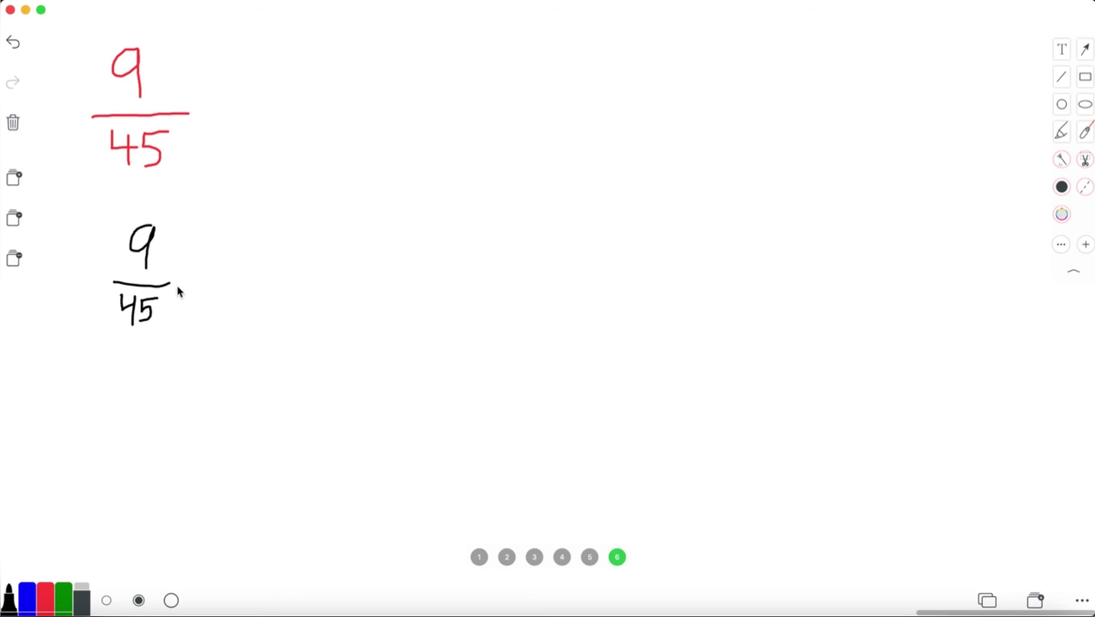
{"action": "mouse_move", "coordinate": [205, 263]}
{"action": "left_mouse_down"}
{"action": "mouse_move", "coordinate": [185, 291]}
{"action": "mouse_move", "coordinate": [247, 263]}
{"action": "mouse_move", "coordinate": [263, 240]}
{"action": "mouse_move", "coordinate": [273, 267]}
{"action": "mouse_move", "coordinate": [280, 236]}
{"action": "left_mouse_up"}
{"action": "left_click_drag", "start_coordinate": [267, 284], "coordinate": [291, 282]}
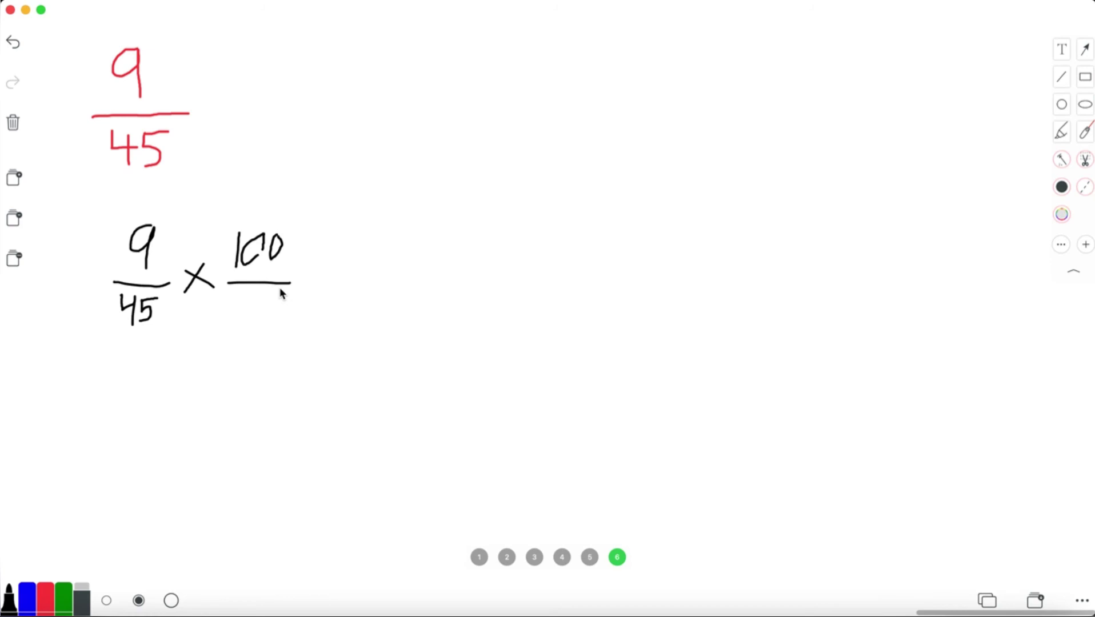
{"action": "left_click_drag", "start_coordinate": [256, 326], "coordinate": [255, 328]}
Cancel 9 to 1, 45 to 5 then 1, 100 to 20, and write = 20%
{"action": "mouse_move", "coordinate": [127, 251]}
{"action": "left_mouse_down"}
{"action": "mouse_move", "coordinate": [157, 249]}
{"action": "mouse_move", "coordinate": [169, 231]}
{"action": "mouse_move", "coordinate": [168, 243]}
{"action": "left_mouse_up"}
{"action": "left_click_drag", "start_coordinate": [124, 324], "coordinate": [174, 299]}
{"action": "mouse_move", "coordinate": [145, 336]}
{"action": "left_mouse_down"}
{"action": "mouse_move", "coordinate": [160, 349]}
{"action": "mouse_move", "coordinate": [167, 330]}
{"action": "mouse_move", "coordinate": [187, 336]}
{"action": "mouse_move", "coordinate": [170, 373]}
{"action": "left_mouse_up"}
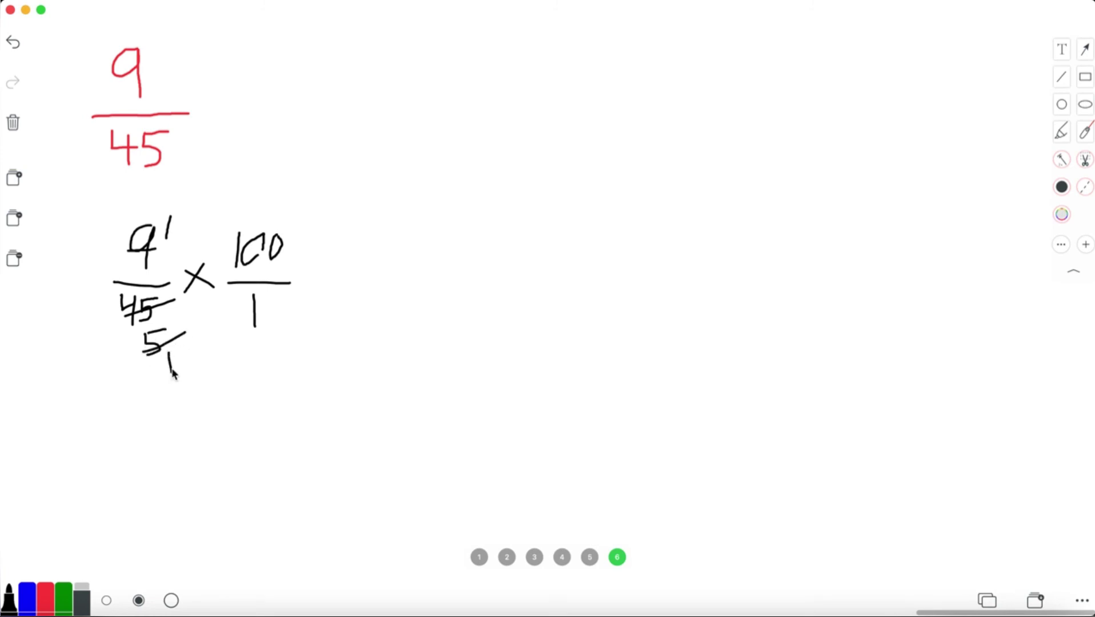
{"action": "mouse_move", "coordinate": [243, 269]}
{"action": "left_mouse_down"}
{"action": "mouse_move", "coordinate": [284, 246]}
{"action": "mouse_move", "coordinate": [274, 213]}
{"action": "mouse_move", "coordinate": [298, 239]}
{"action": "mouse_move", "coordinate": [316, 225]}
{"action": "mouse_move", "coordinate": [304, 213]}
{"action": "left_mouse_up"}
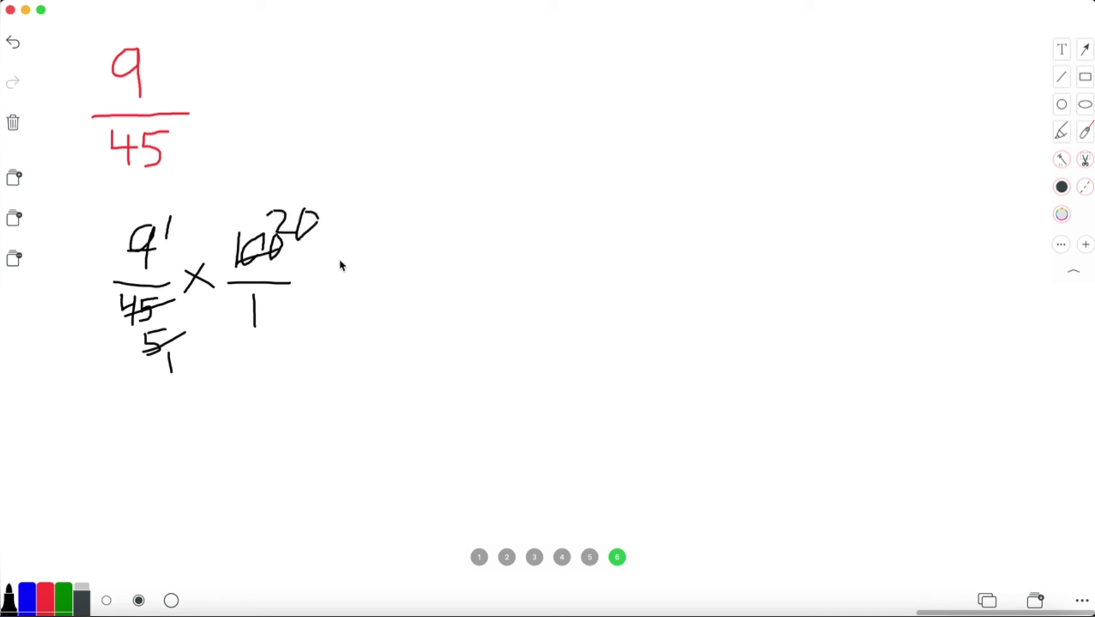
{"action": "mouse_move", "coordinate": [337, 262]}
{"action": "left_mouse_down"}
{"action": "mouse_move", "coordinate": [369, 267]}
{"action": "mouse_move", "coordinate": [408, 253]}
{"action": "mouse_move", "coordinate": [414, 279]}
{"action": "left_mouse_up"}
{"action": "mouse_move", "coordinate": [444, 232]}
{"action": "left_mouse_down"}
{"action": "mouse_move", "coordinate": [429, 274]}
{"action": "mouse_move", "coordinate": [439, 235]}
{"action": "mouse_move", "coordinate": [457, 266]}
{"action": "left_mouse_up"}
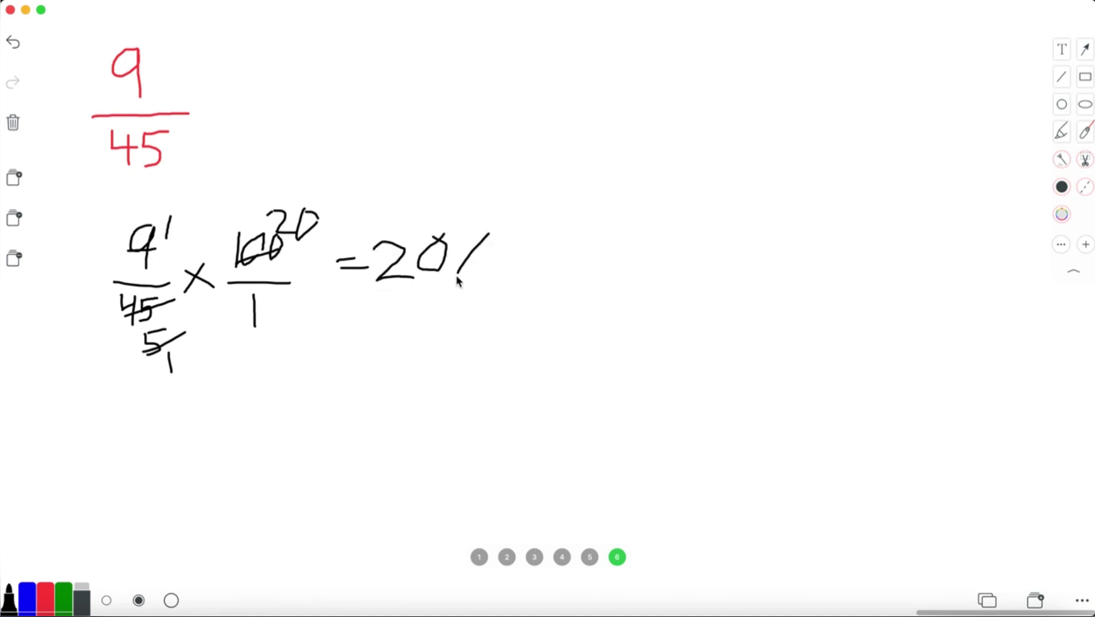
{"action": "left_click", "coordinate": [462, 241]}
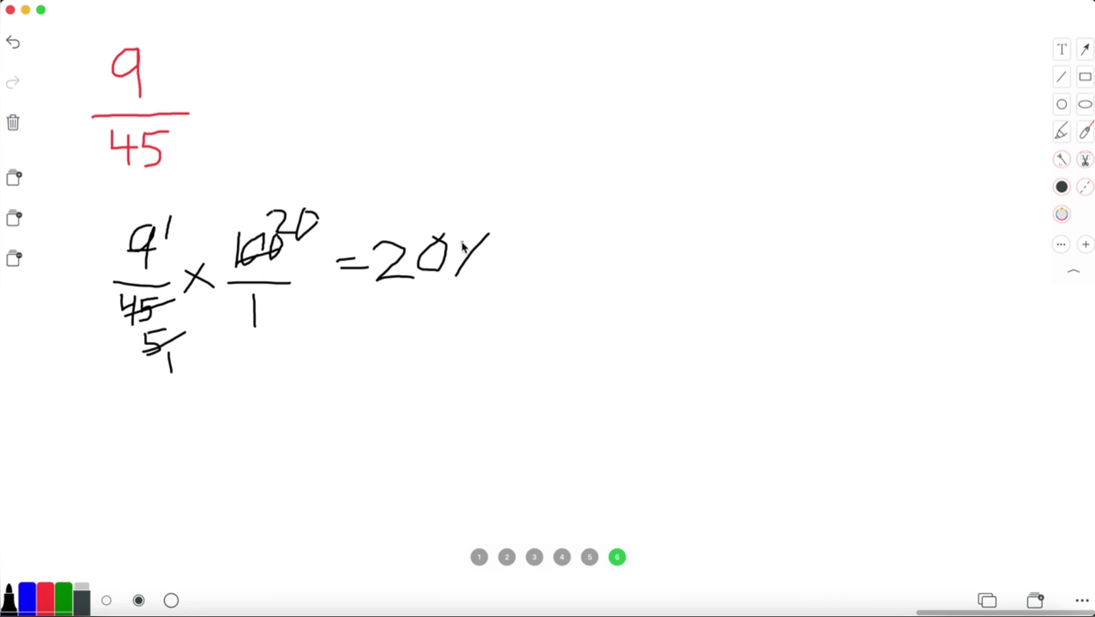
{"action": "left_click", "coordinate": [483, 265]}
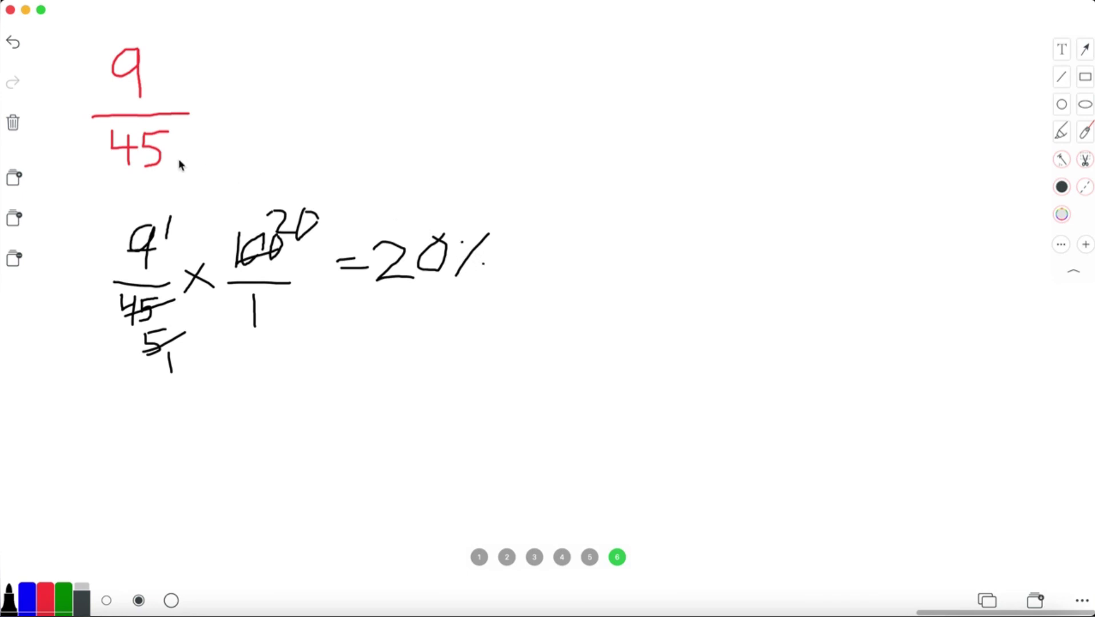